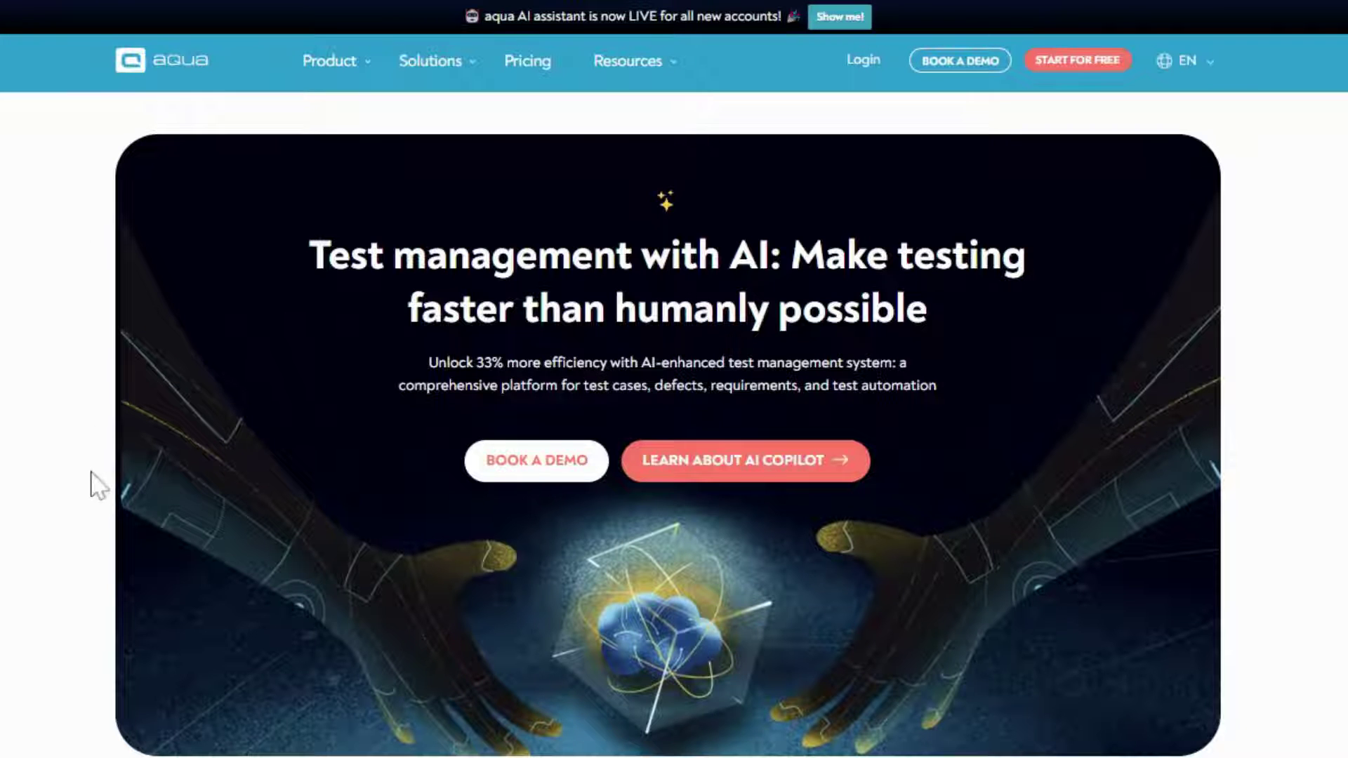
Look through the aqua homepage, then open the AI Copilot feature page and read its sections on test case creation.
{"action": "scroll", "coordinate": [94, 483], "scroll_direction": "down", "scroll_amount": 8}
{"action": "scroll", "coordinate": [99, 484], "scroll_direction": "down", "scroll_amount": 20}
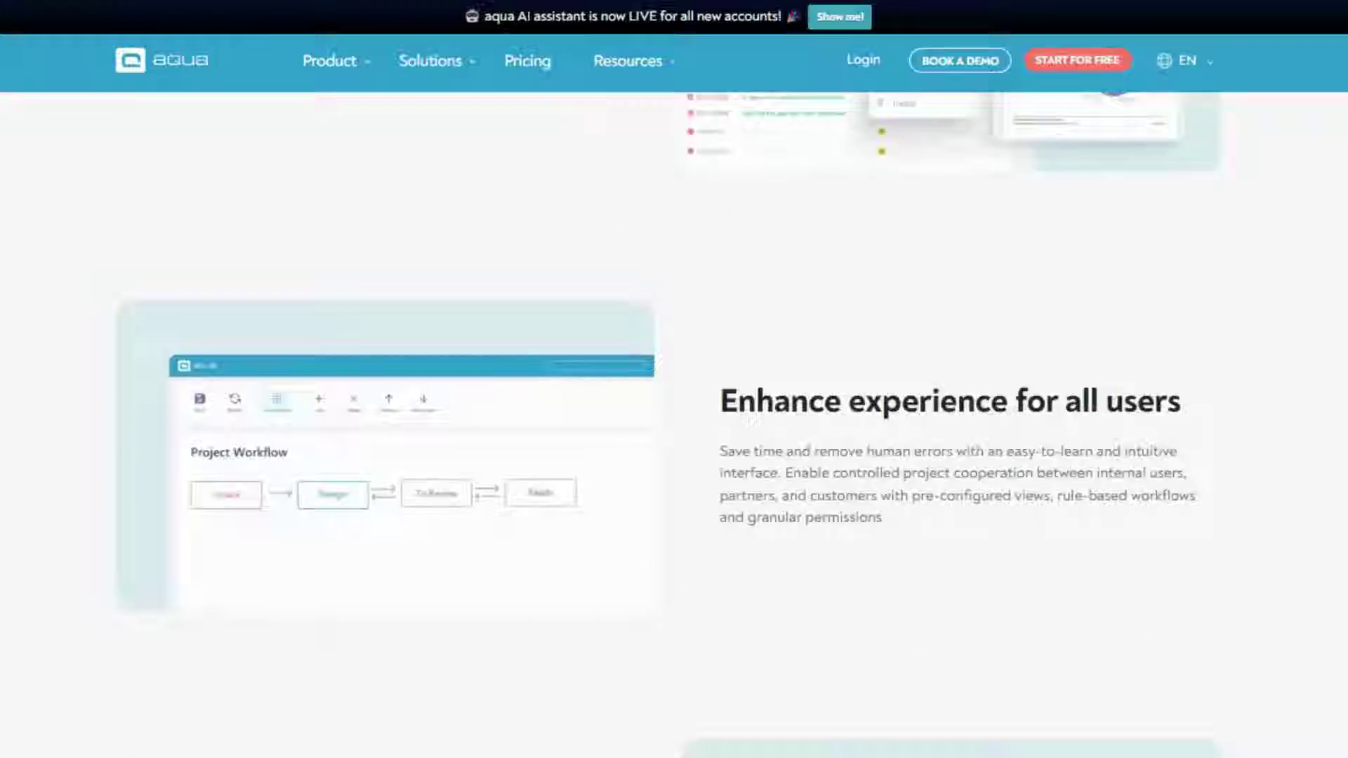
{"action": "scroll", "coordinate": [98, 484], "scroll_direction": "down", "scroll_amount": 6}
{"action": "mouse_move", "coordinate": [323, 91]}
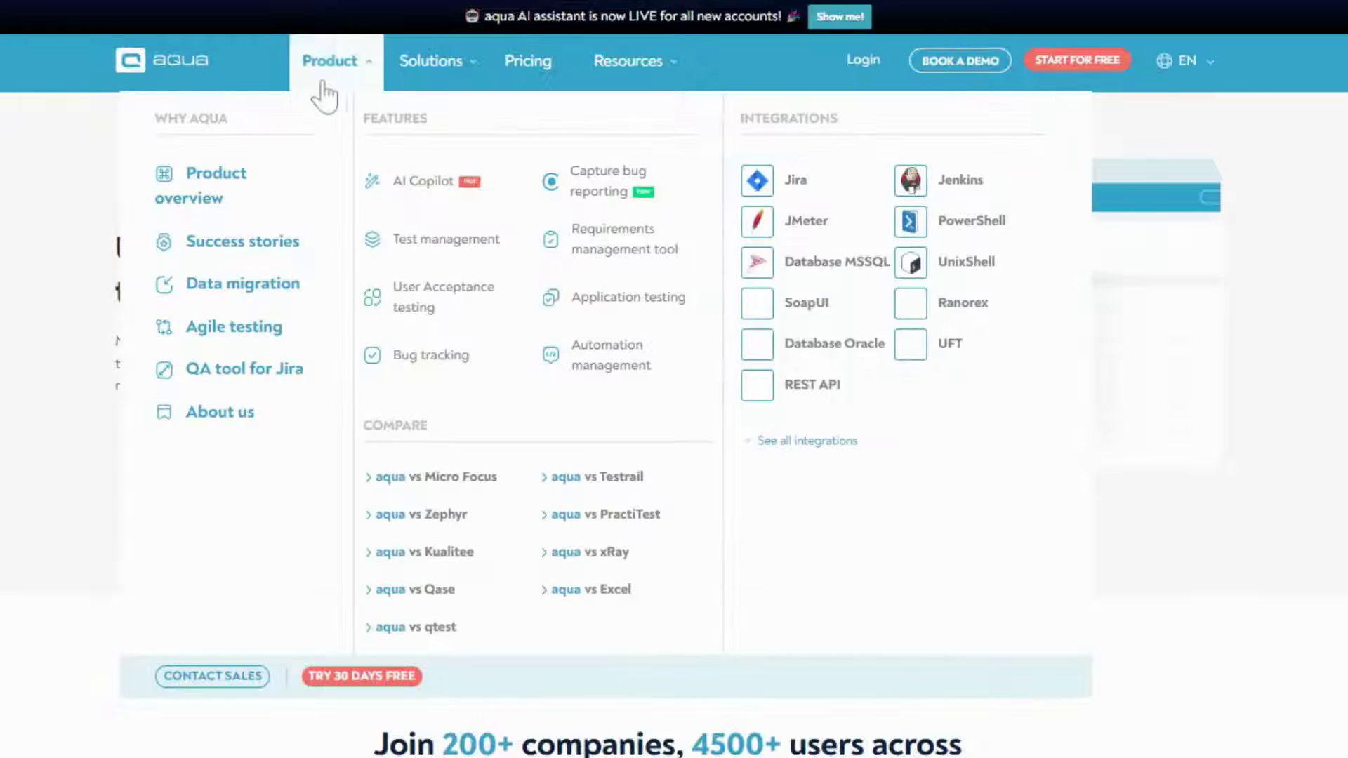
{"action": "left_click", "coordinate": [404, 186]}
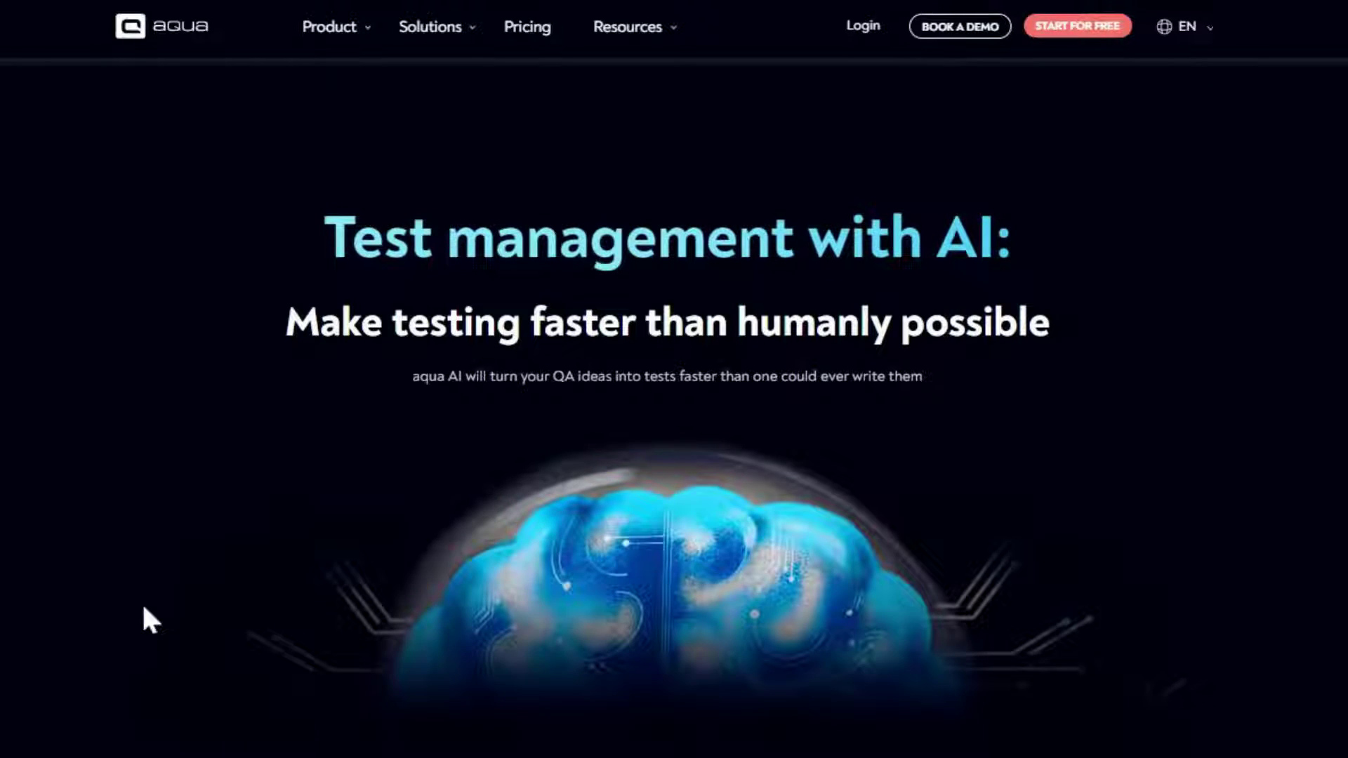
{"action": "scroll", "coordinate": [143, 607], "scroll_direction": "down", "scroll_amount": 20}
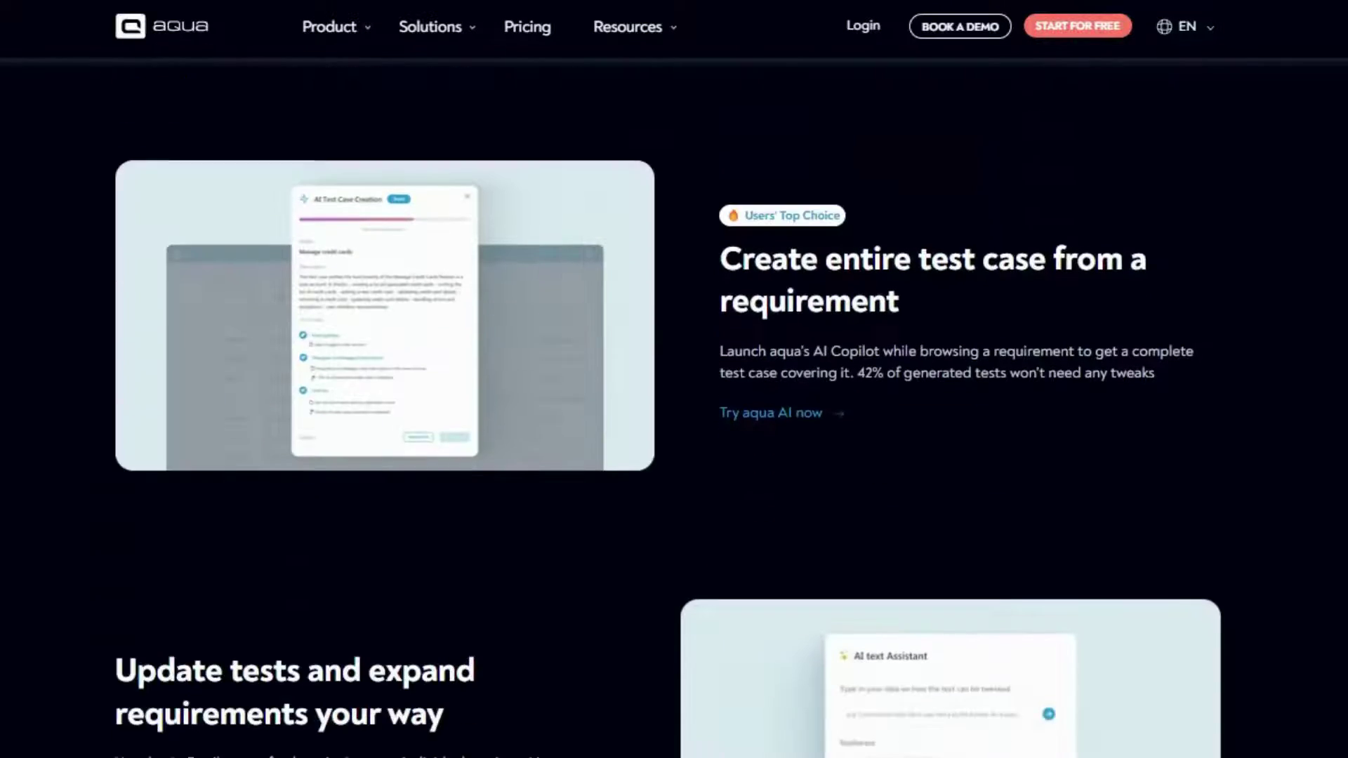
{"action": "scroll", "coordinate": [674, 408], "scroll_direction": "down", "scroll_amount": 15}
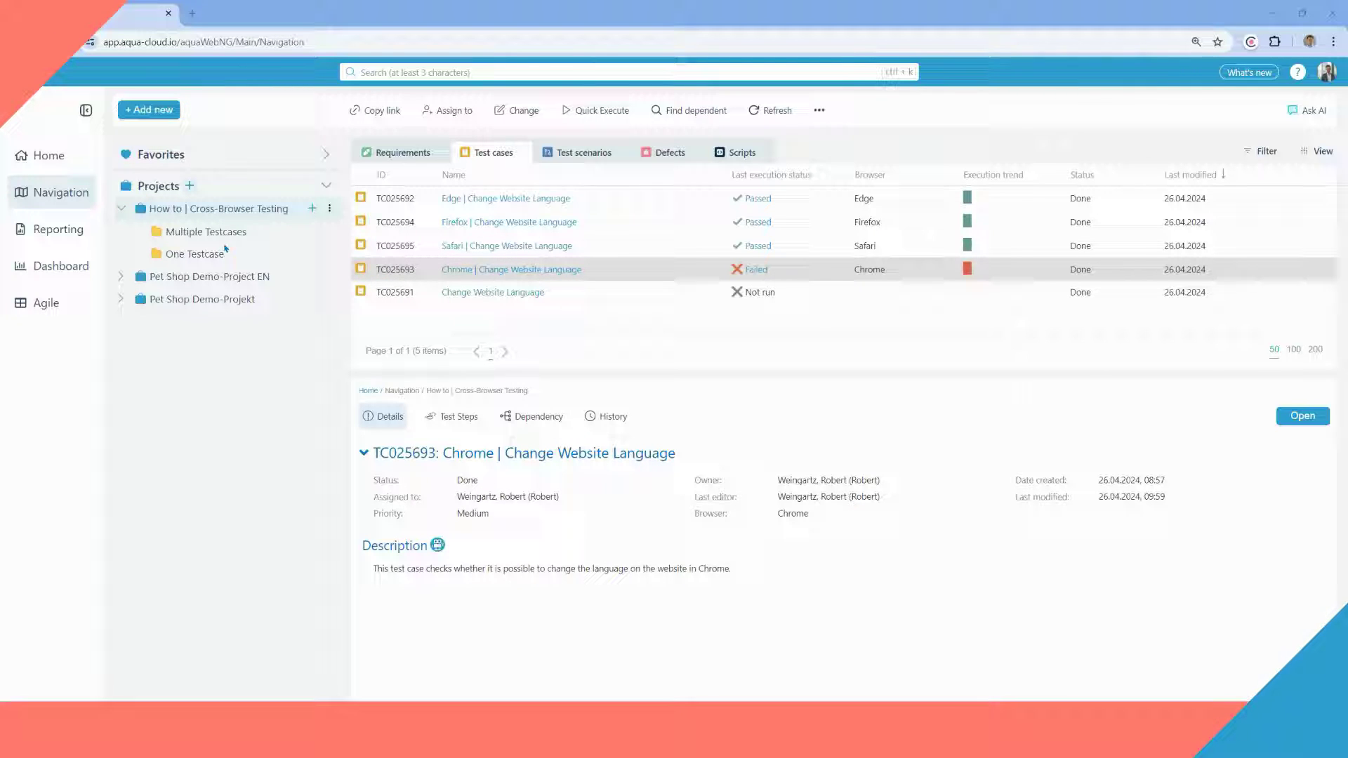
Compare the test cases in the Multiple Testcases and One Testcase folders, and examine the Edge test case's test steps.
{"action": "left_click", "coordinate": [230, 233]}
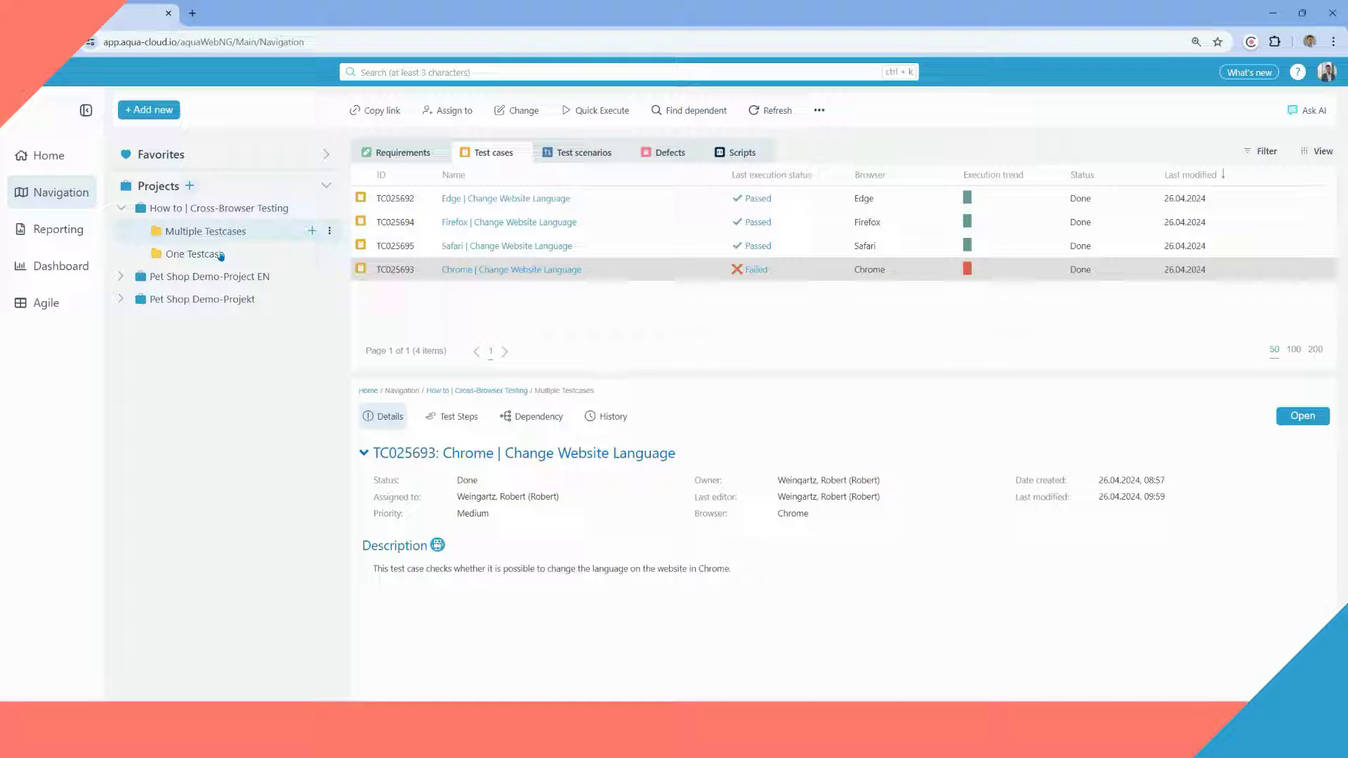
{"action": "left_click", "coordinate": [222, 255]}
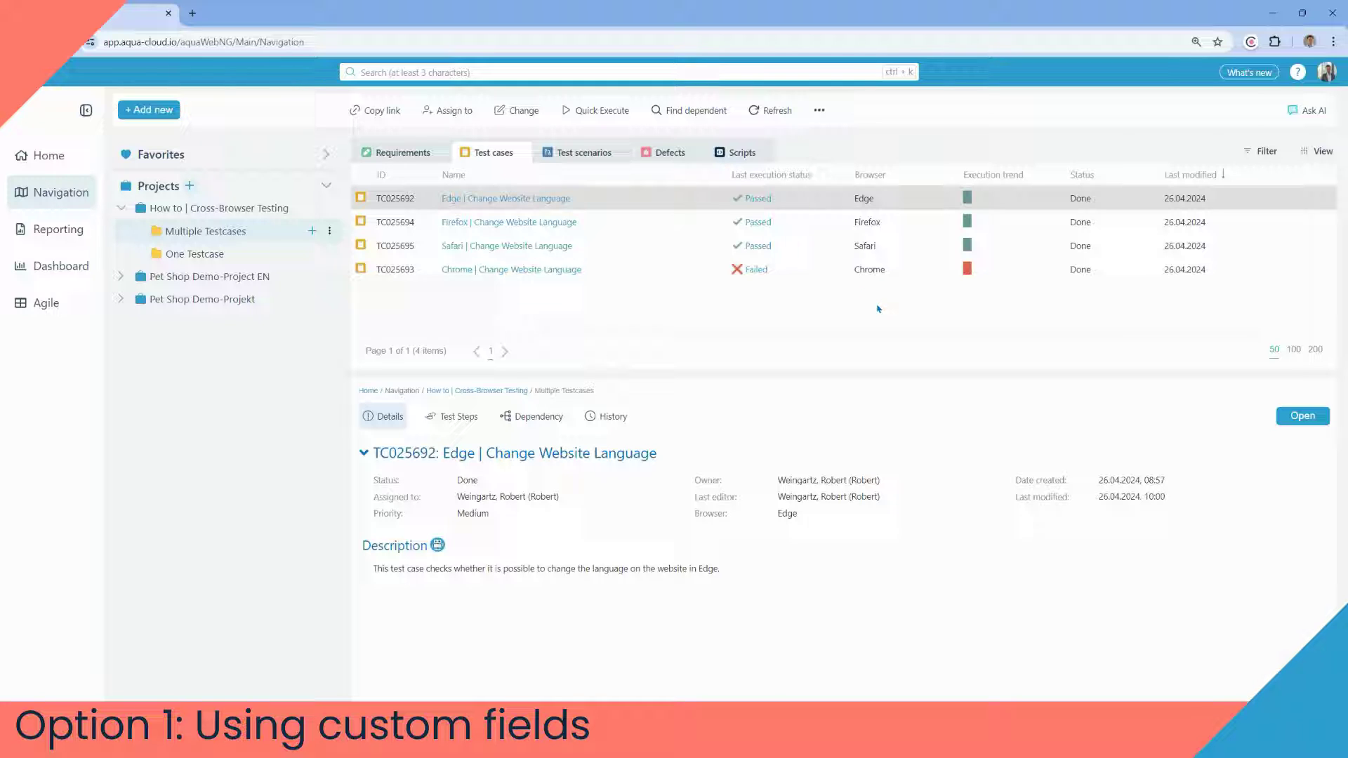
{"action": "left_click", "coordinate": [481, 417]}
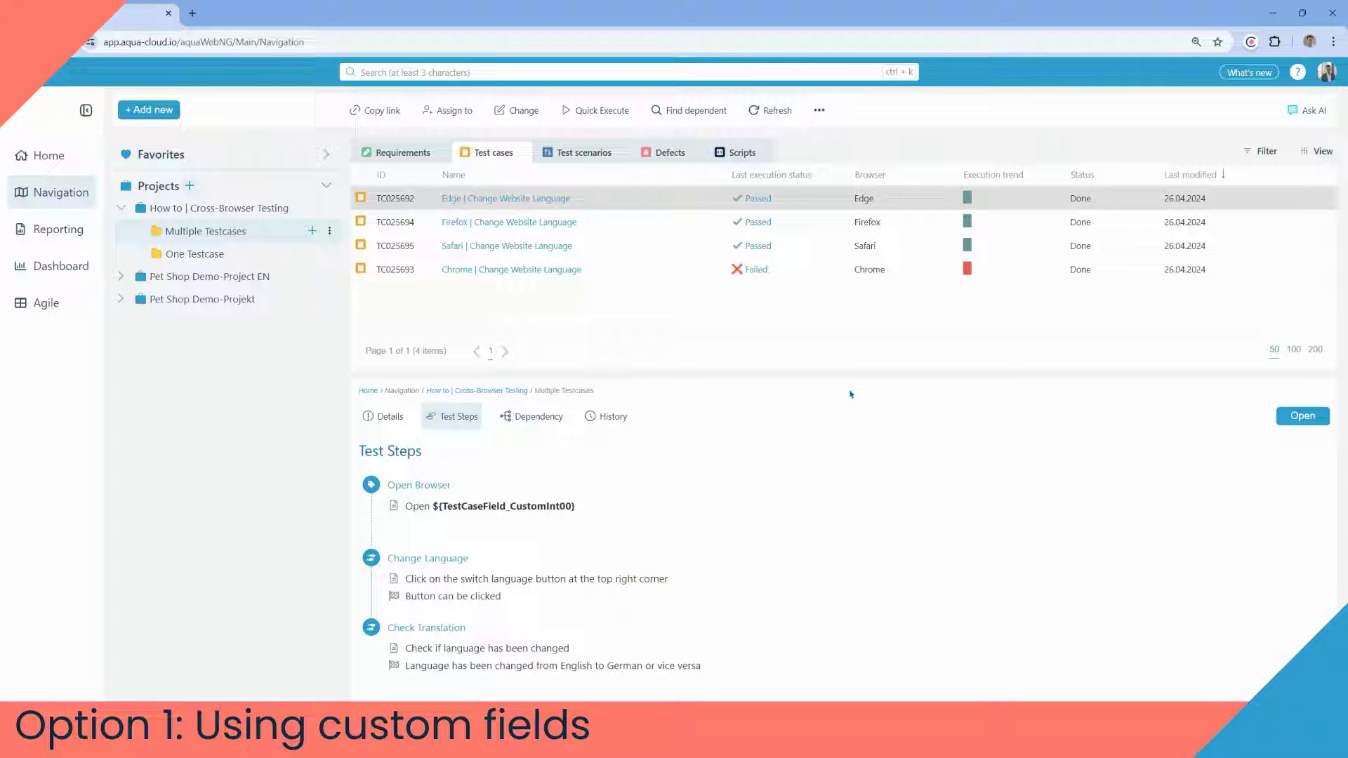
{"action": "left_click", "coordinate": [869, 272]}
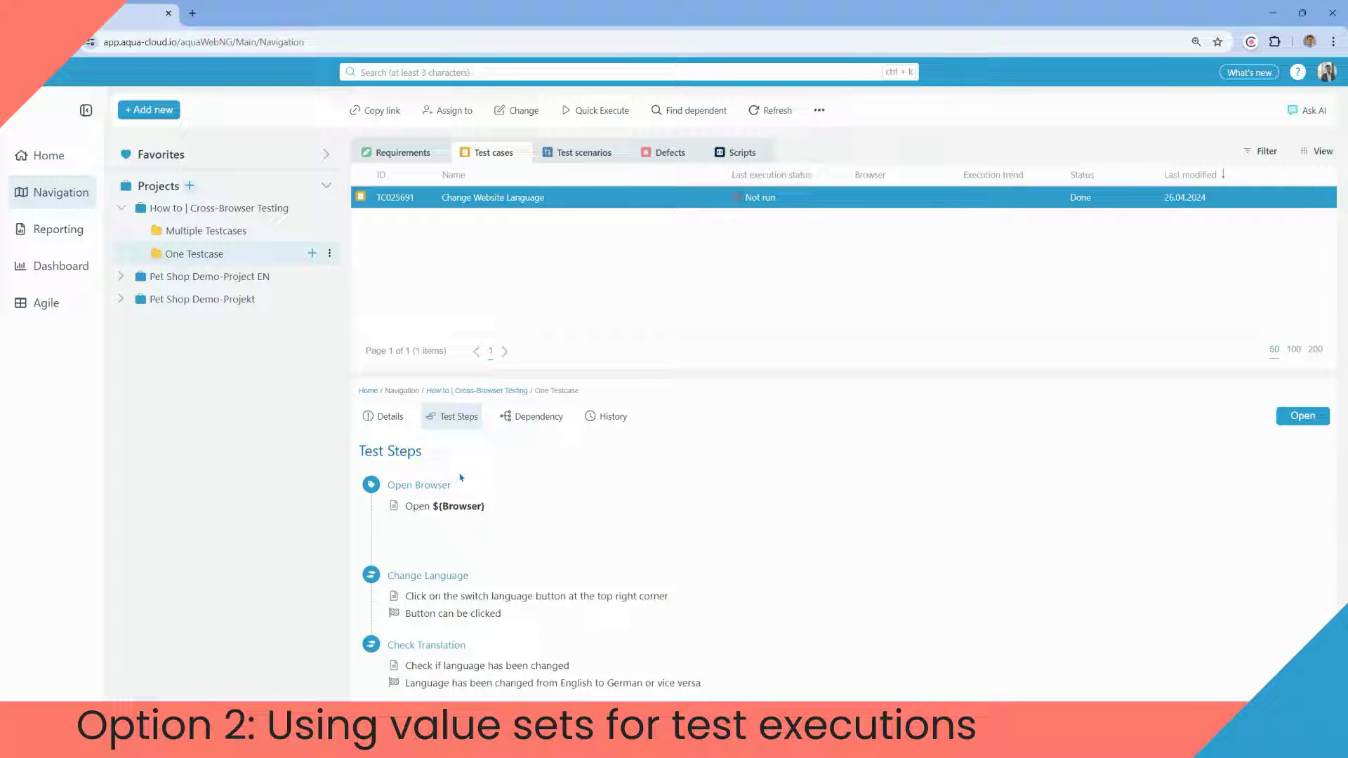
Open the Change Website Language test case from the One Testcase folder in a separate browser tab and view its test data.
{"action": "left_click", "coordinate": [496, 203], "text": "ctrl"}
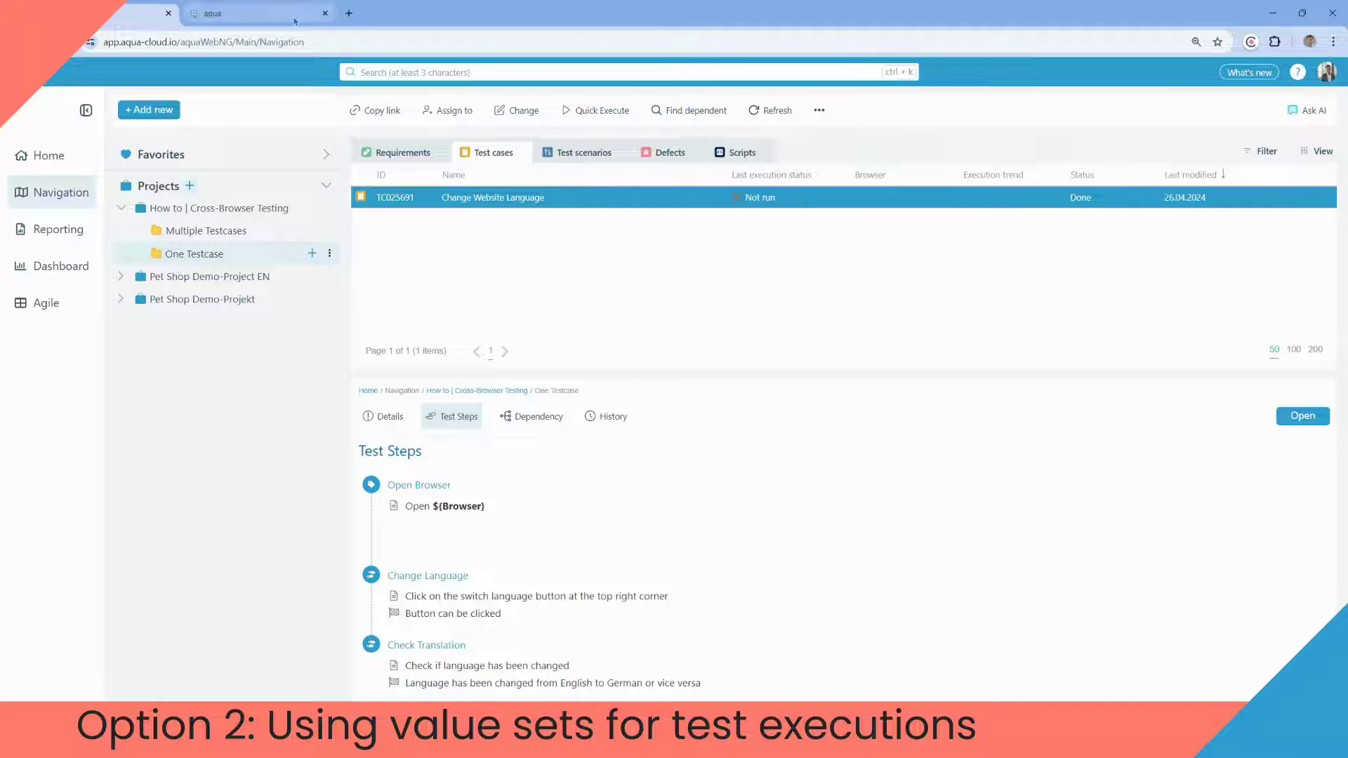
{"action": "left_click", "coordinate": [294, 21]}
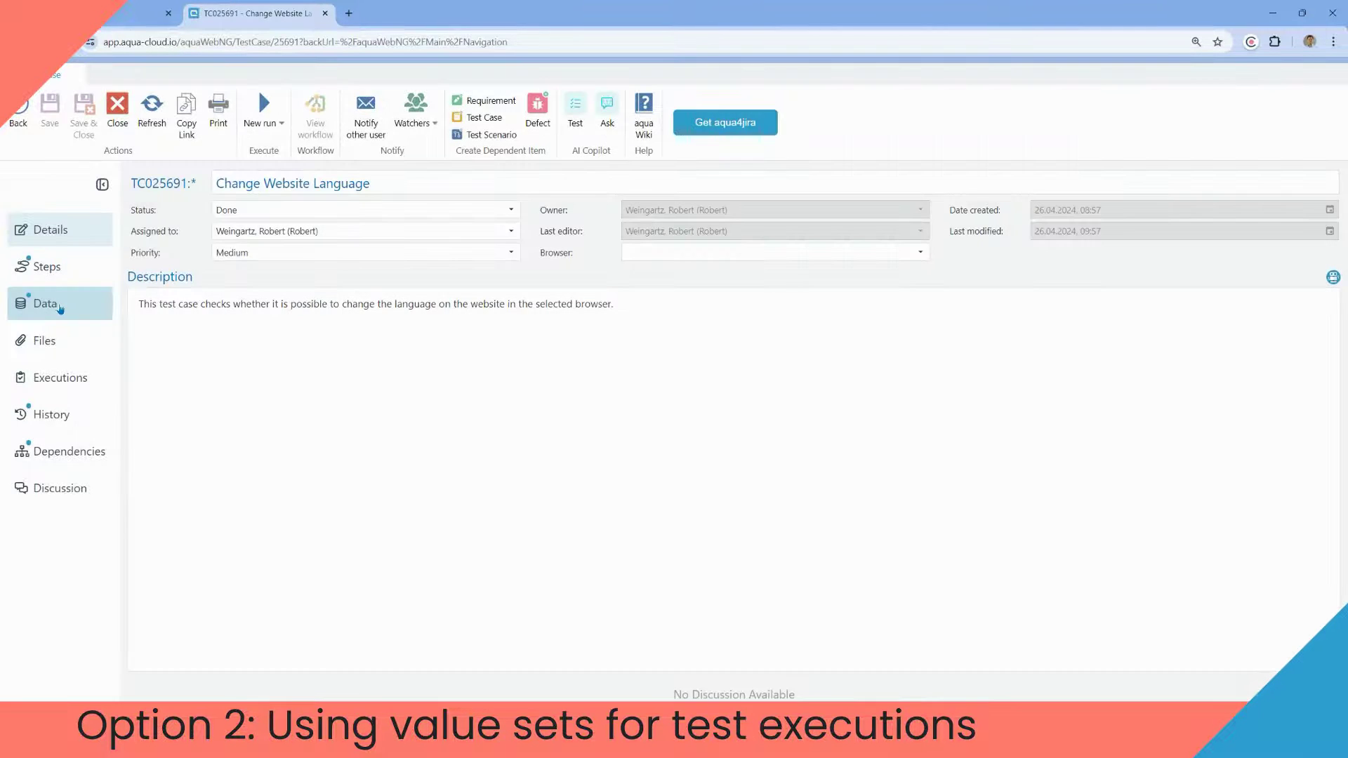
{"action": "left_click", "coordinate": [45, 303]}
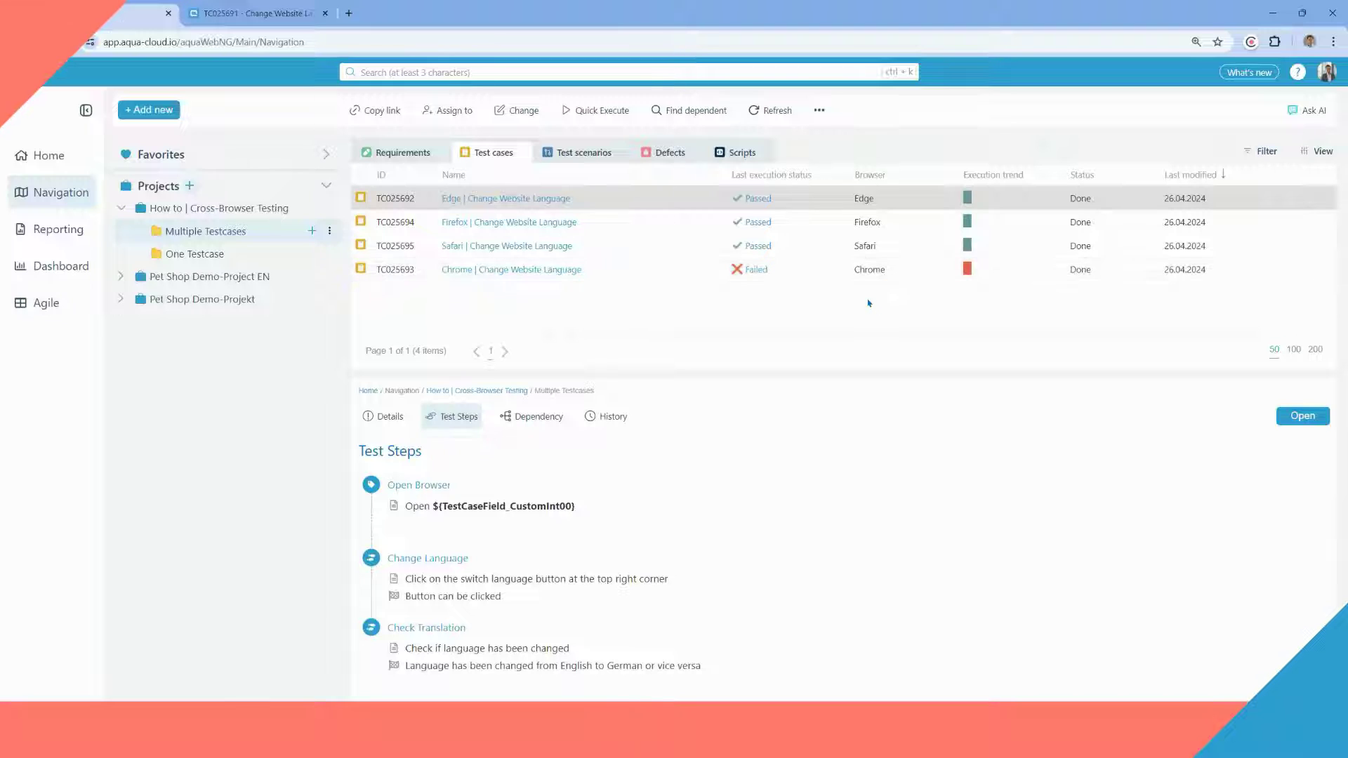
Open the Safari | Change Website Language test case and check its test data and steps.
{"action": "left_click", "coordinate": [544, 247]}
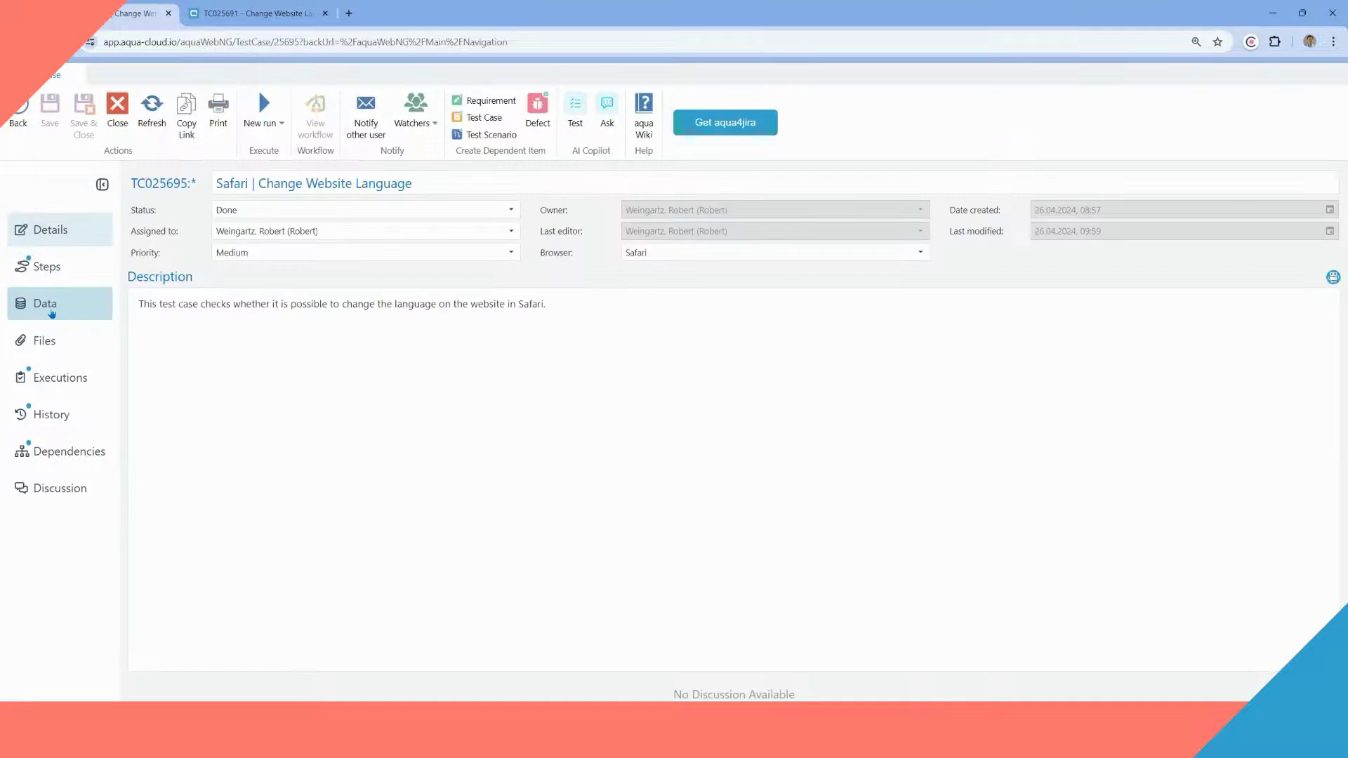
{"action": "left_click", "coordinate": [60, 299]}
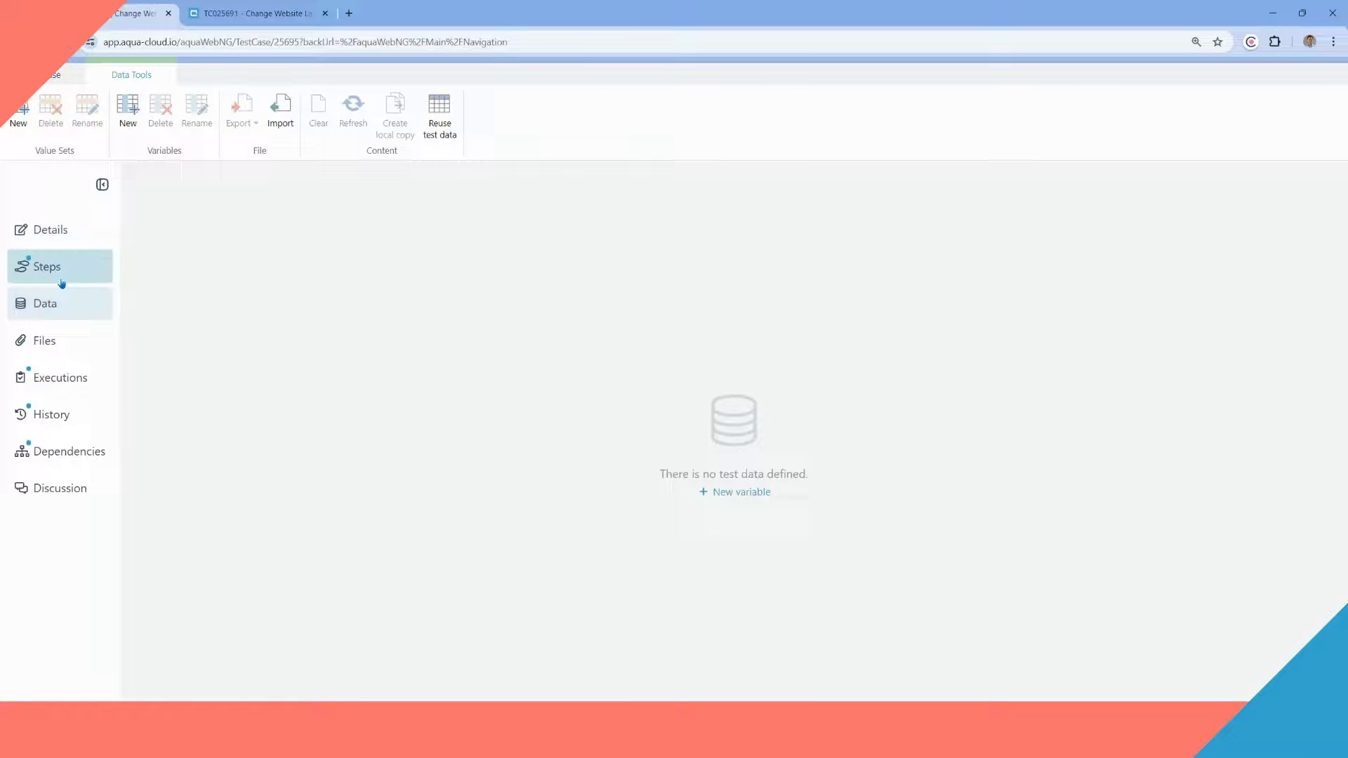
{"action": "left_click", "coordinate": [62, 282]}
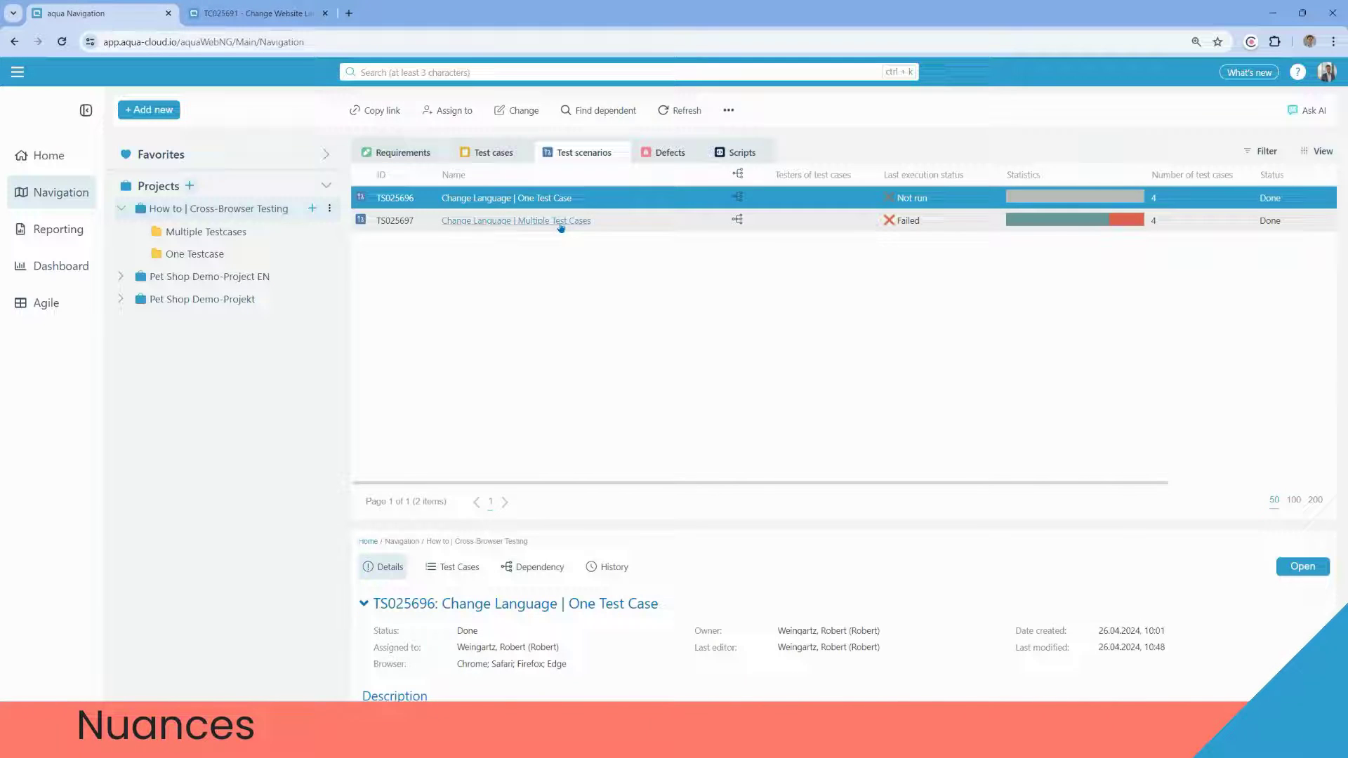
Open the Change Language | Multiple Test Cases scenario in its own browser tab and view its test cases.
{"action": "left_click", "coordinate": [562, 224]}
{"action": "left_click", "coordinate": [561, 222]}
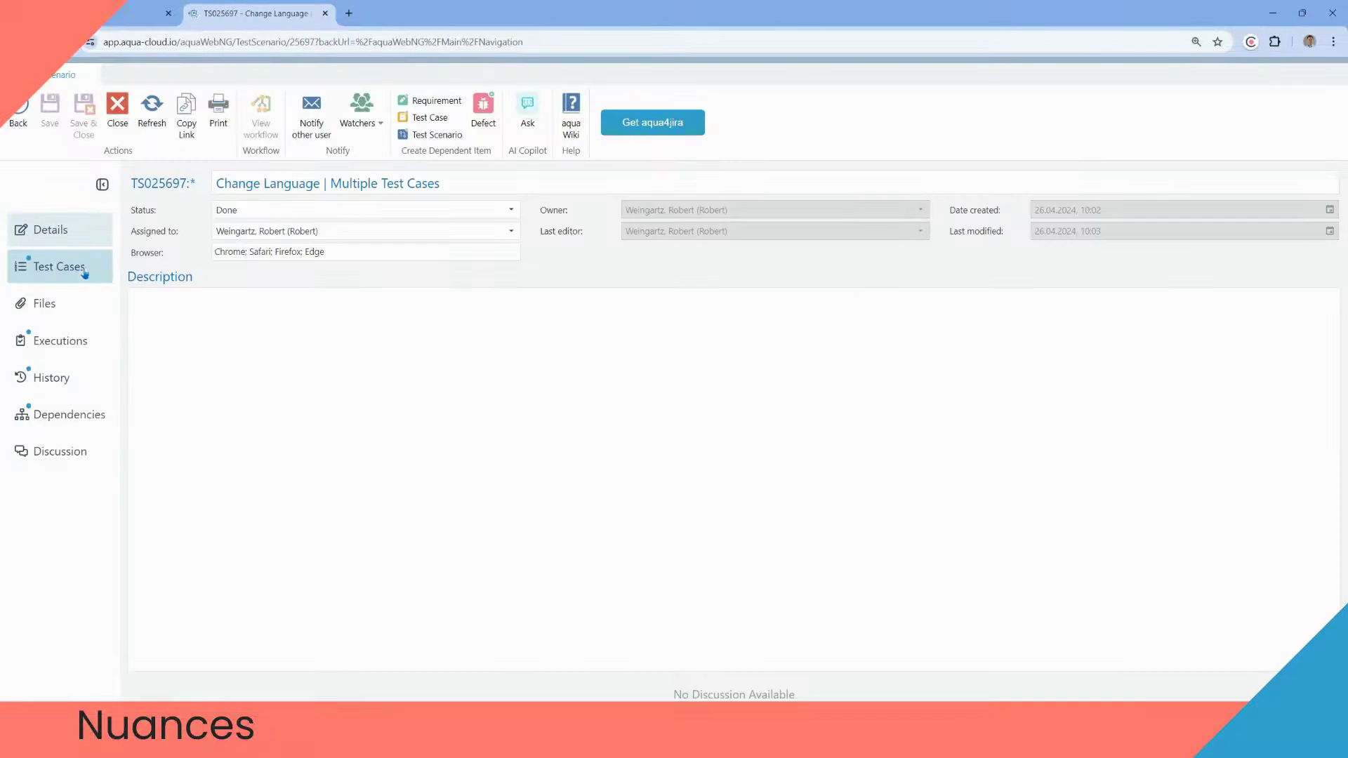
{"action": "left_click", "coordinate": [49, 266]}
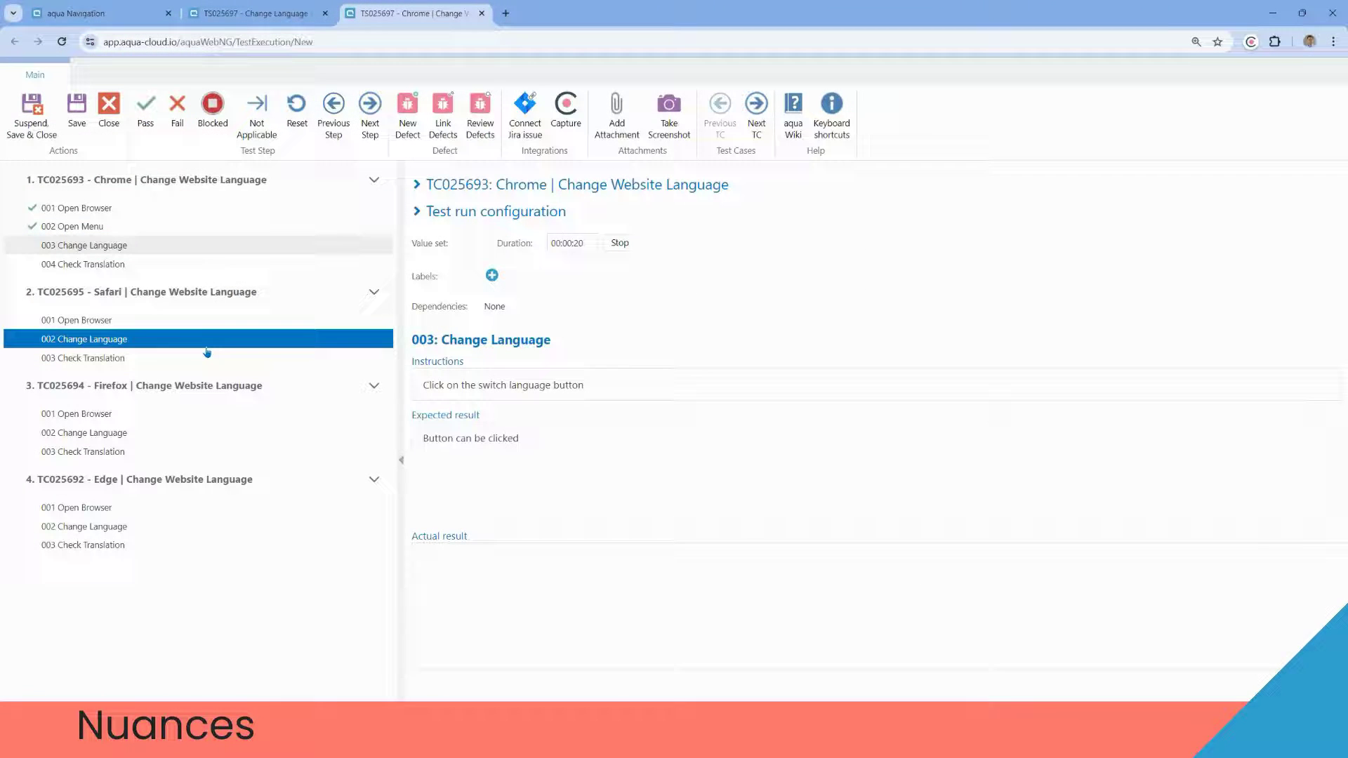
In the Chrome test case run, pass step 003 Change Language and fail 004 Check Translation with the actual result "Missing translation".
{"action": "left_click", "coordinate": [144, 130]}
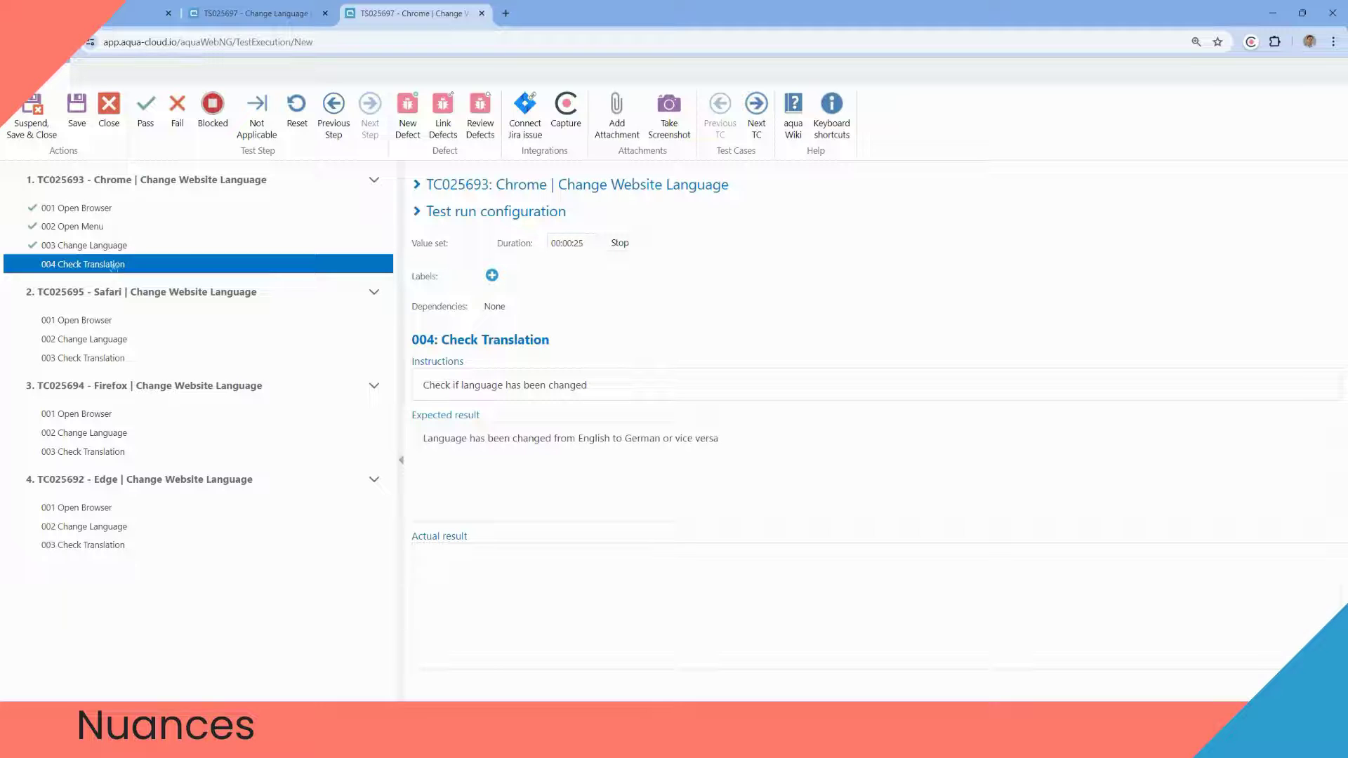
{"action": "left_click", "coordinate": [177, 113]}
{"action": "left_click", "coordinate": [598, 586]}
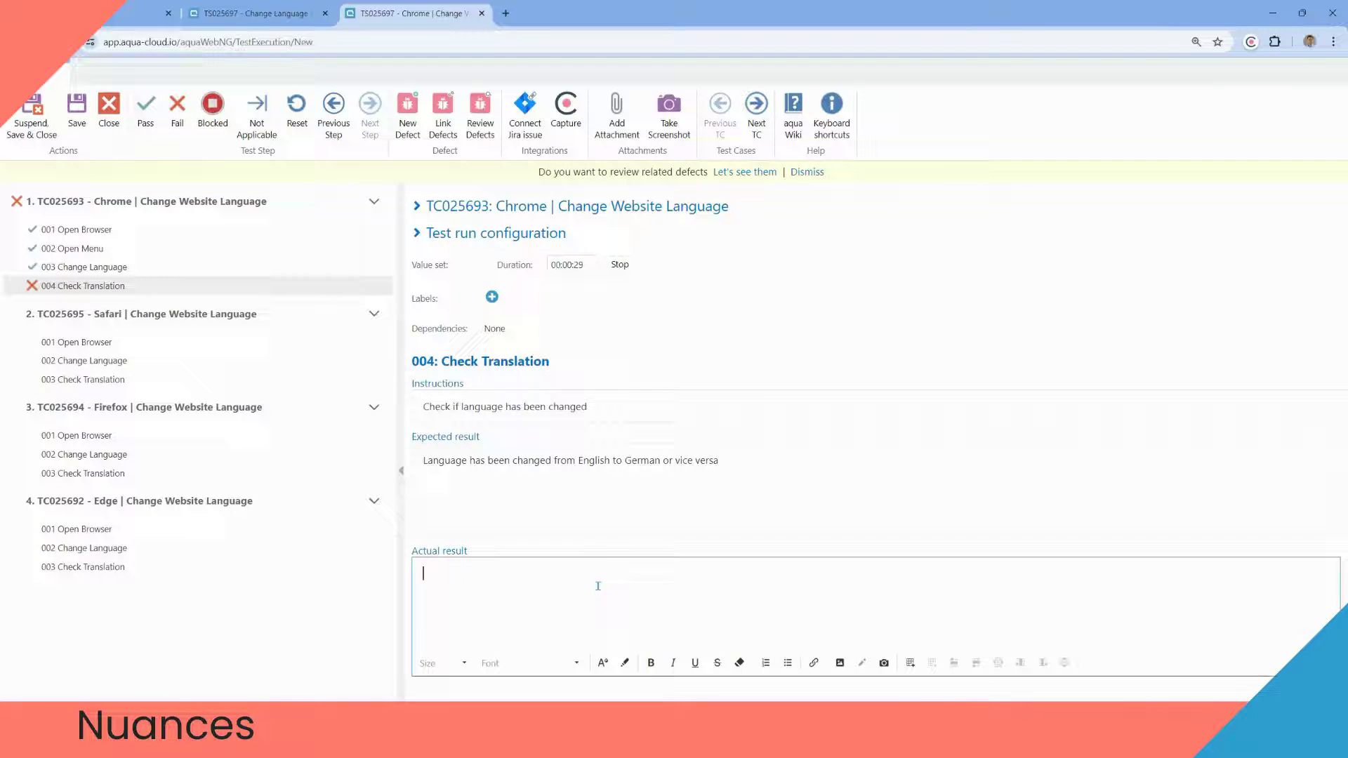
{"action": "type", "text": "Missing translation"}
Save the test execution and start a new defect from the failed Check Translation step.
{"action": "left_click", "coordinate": [77, 111]}
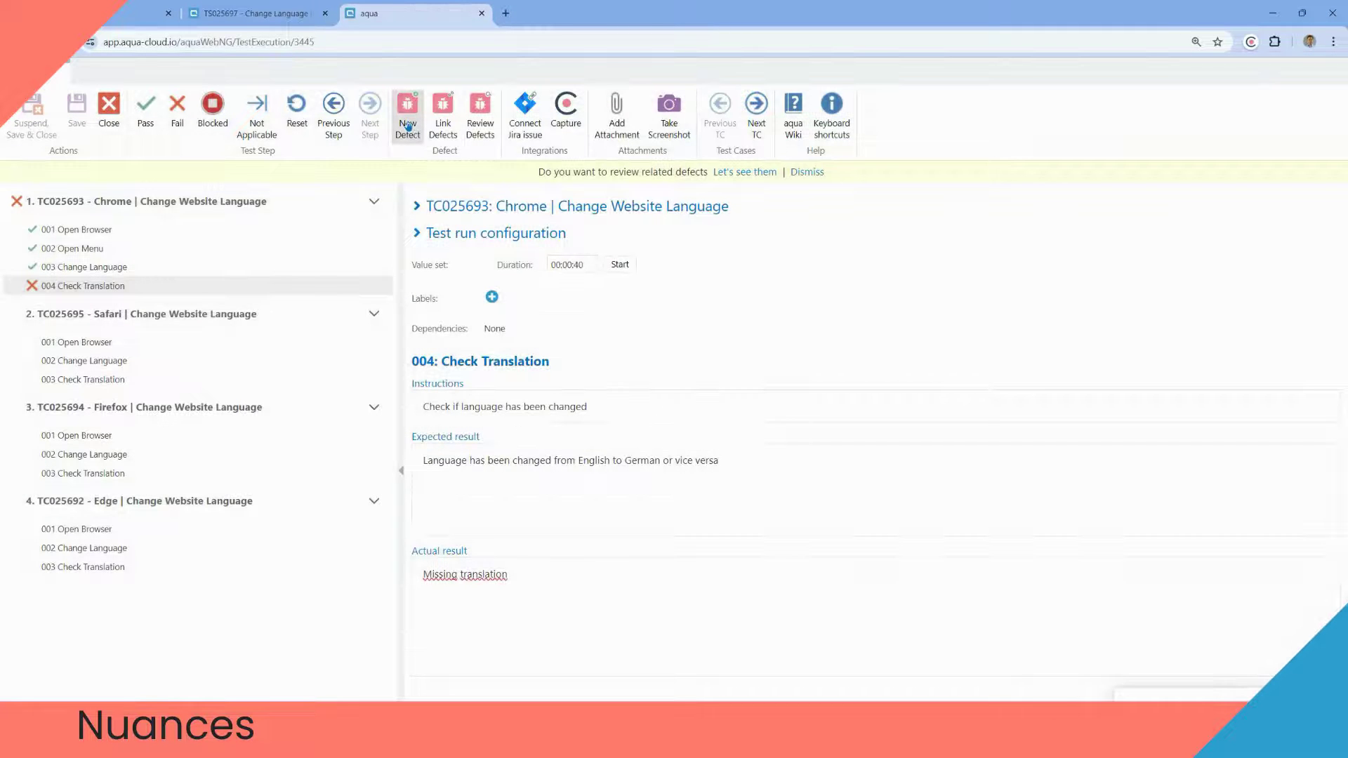
{"action": "left_click", "coordinate": [408, 126]}
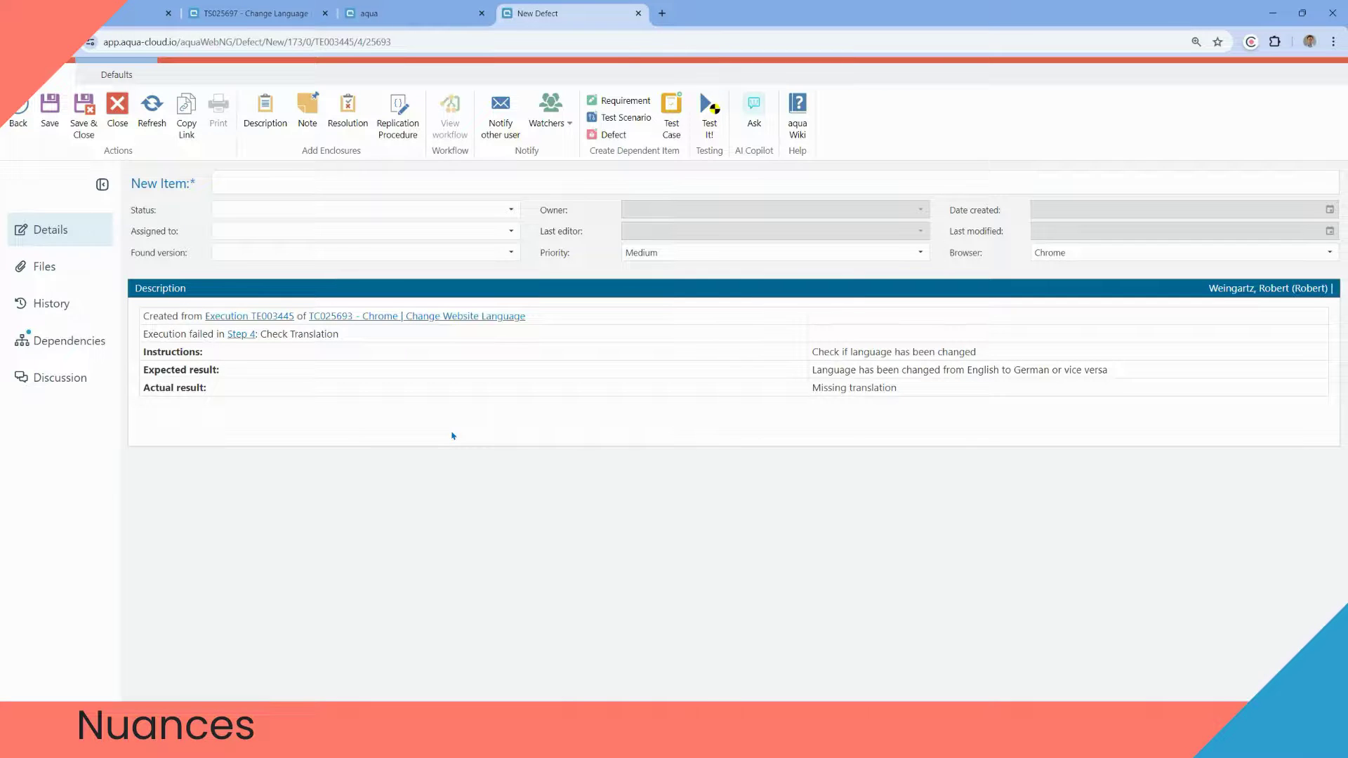
In the Change Language | One Test Case scenario, delete the Firefox, Safari and Chrome variants from the test cases.
{"action": "left_click", "coordinate": [547, 199]}
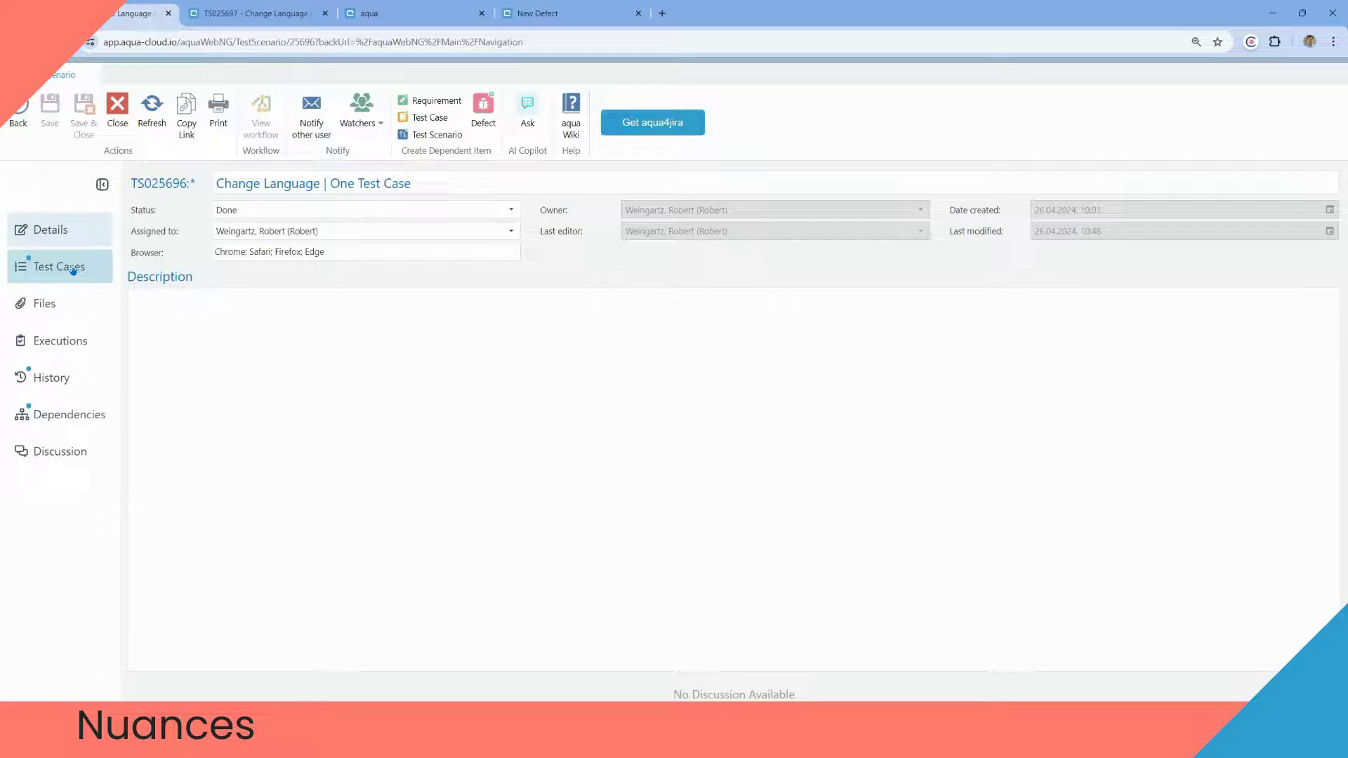
{"action": "left_click", "coordinate": [73, 269]}
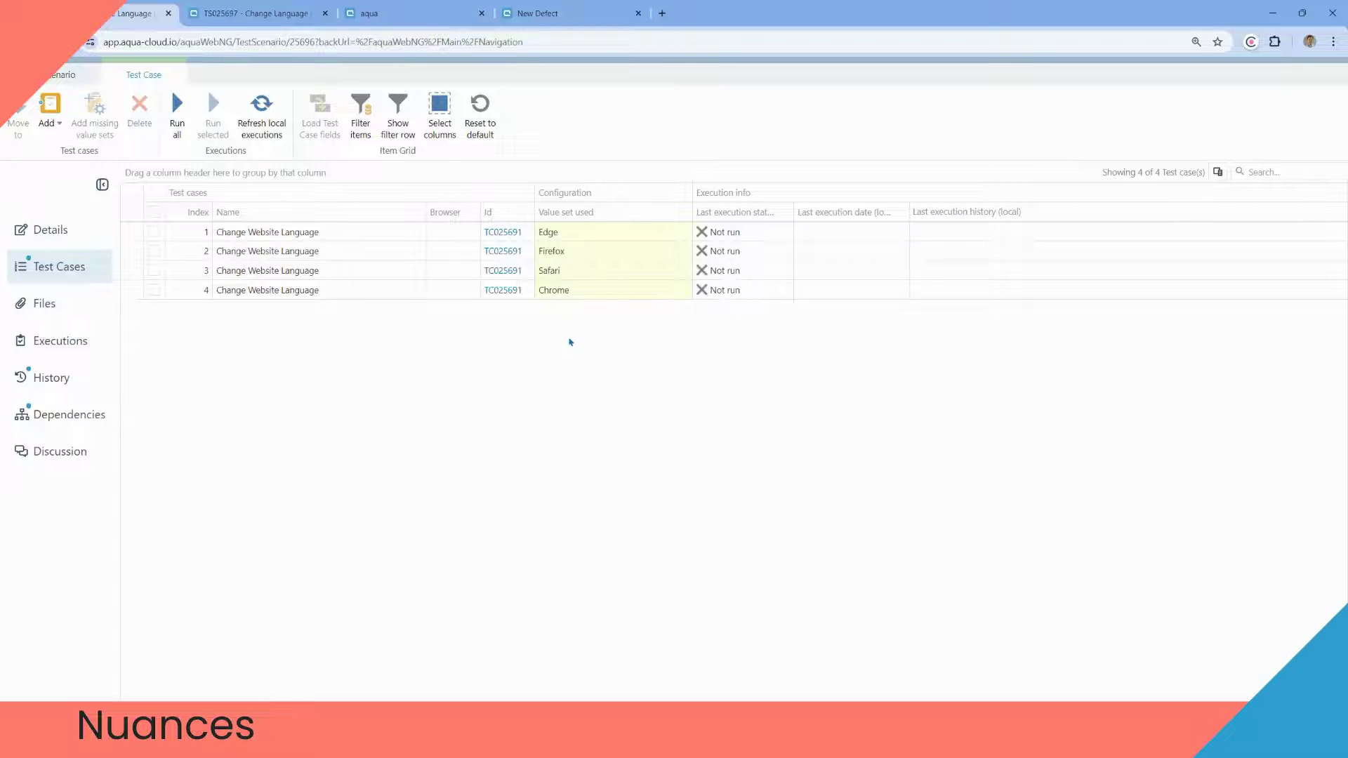
{"action": "left_click", "coordinate": [154, 290]}
{"action": "left_click", "coordinate": [153, 251], "text": "shift"}
{"action": "left_click", "coordinate": [140, 113]}
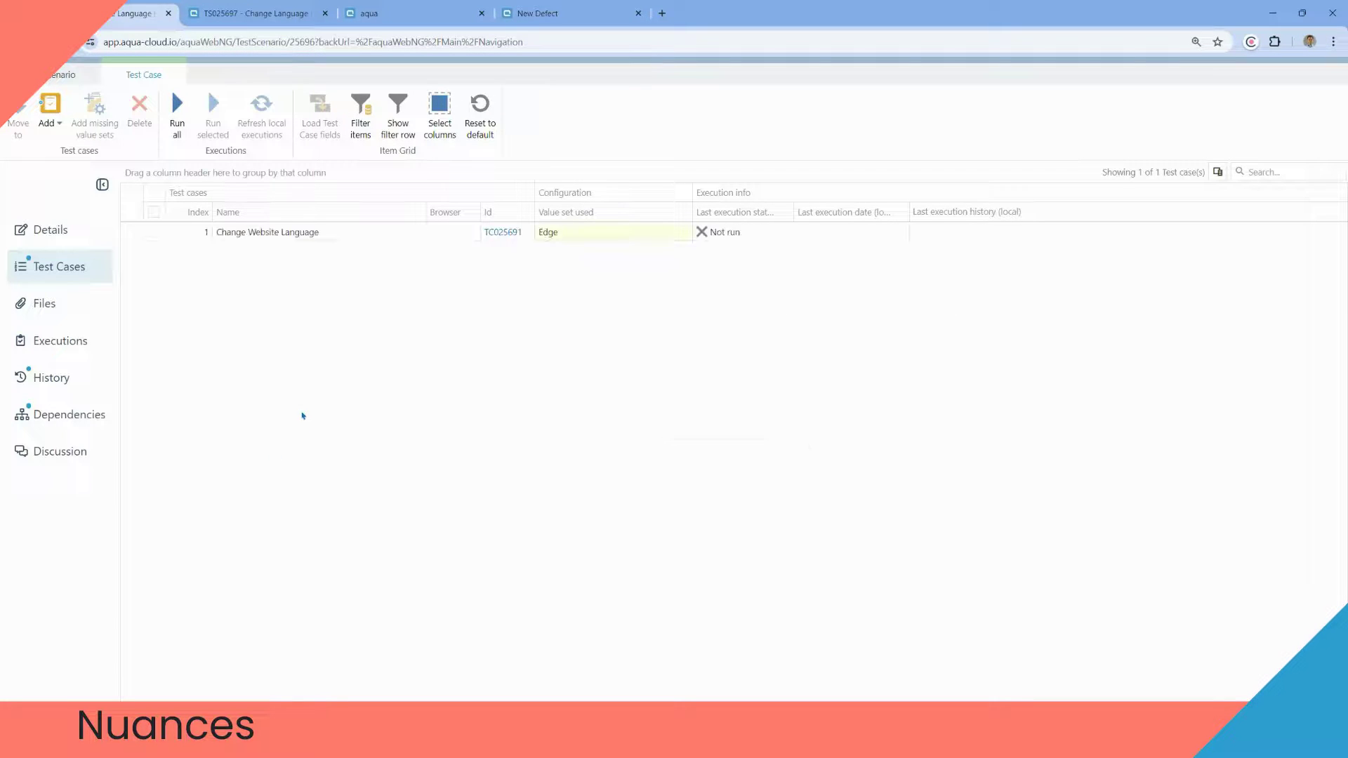
Add the missing value set variants for the remaining Edge test case in the scenario.
{"action": "left_click", "coordinate": [153, 231]}
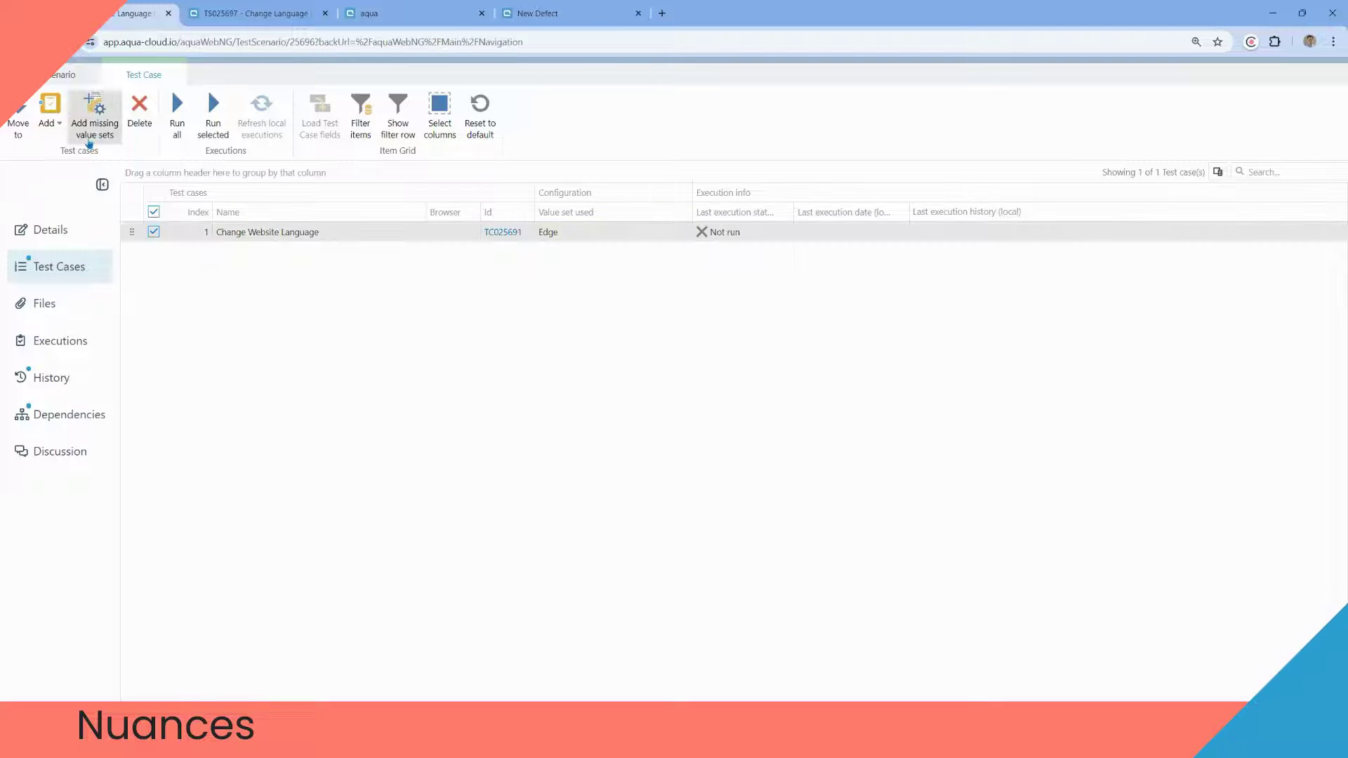
{"action": "left_click", "coordinate": [94, 129]}
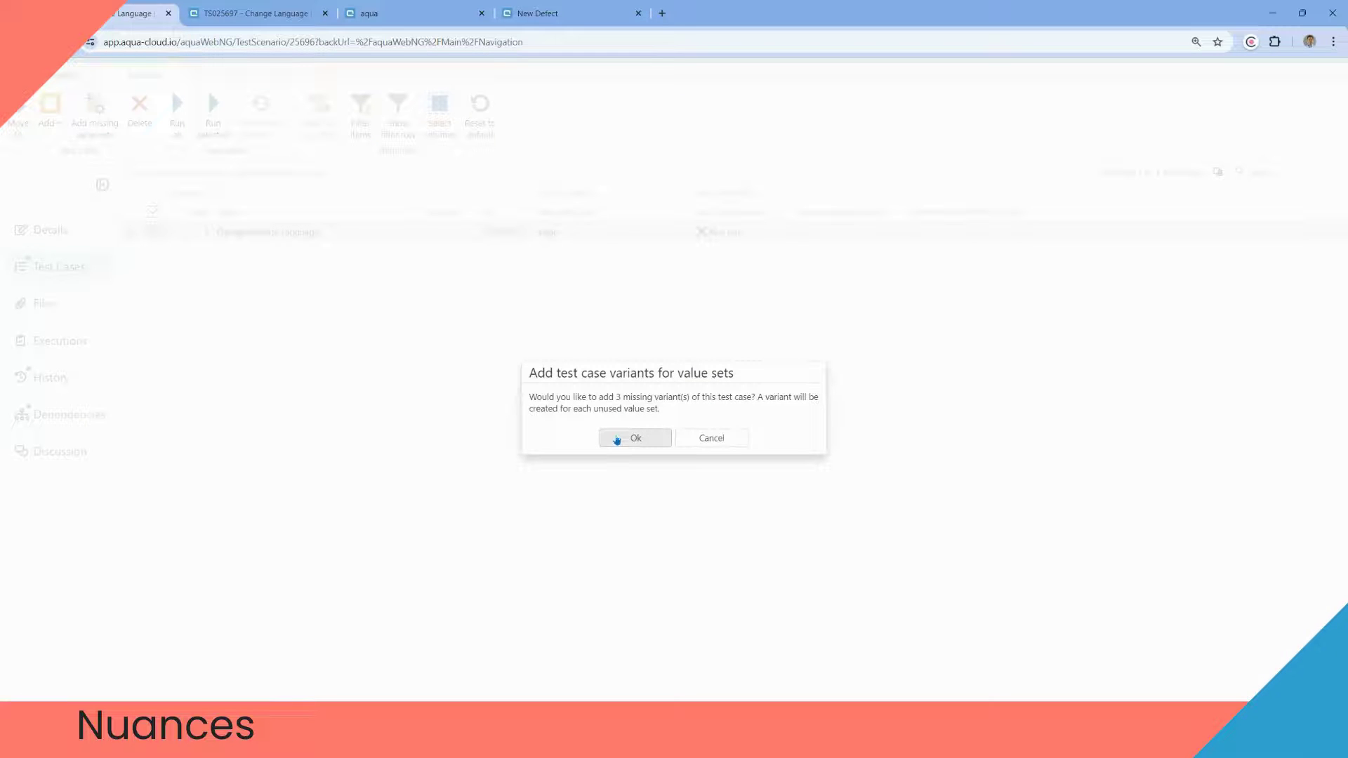
{"action": "left_click", "coordinate": [616, 438]}
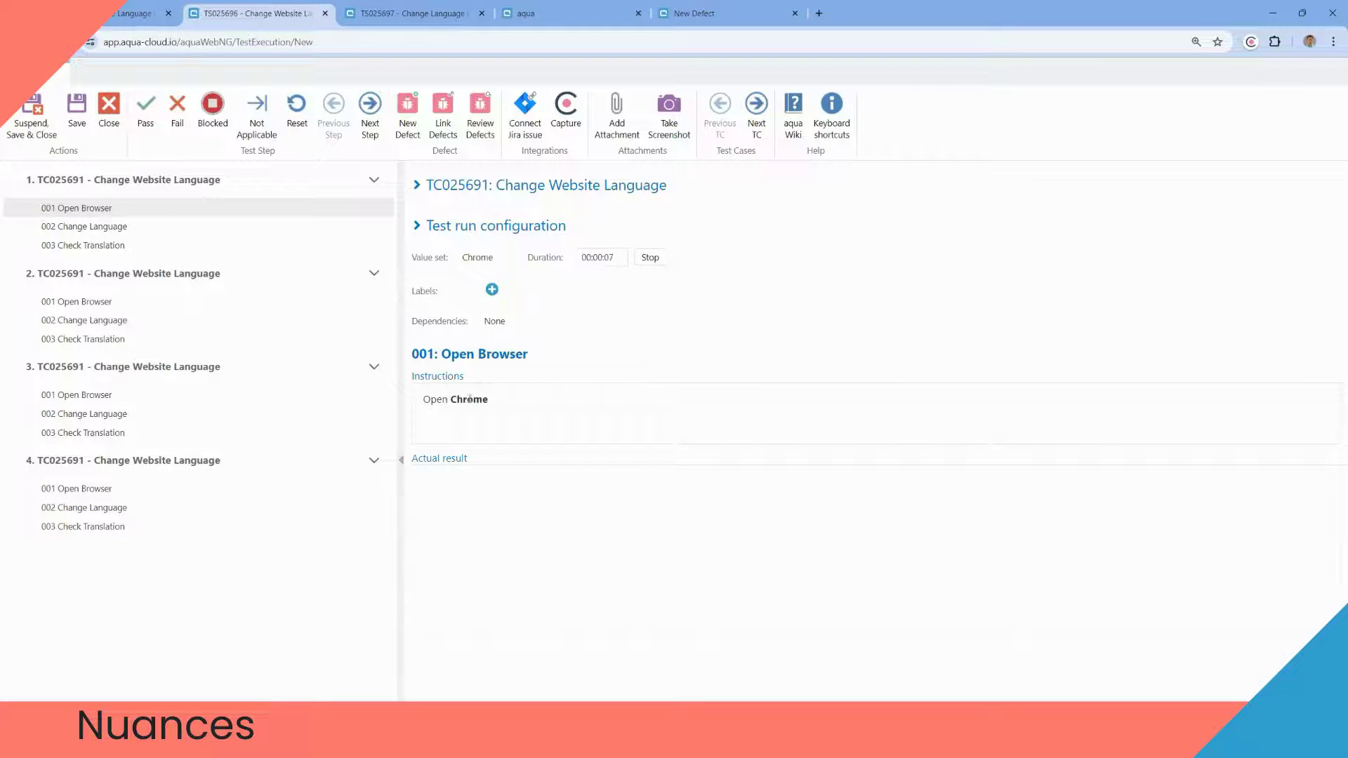
In the scenario run, check the Open Browser instructions of the second, third and fourth test cases.
{"action": "left_click", "coordinate": [99, 301]}
{"action": "left_click", "coordinate": [304, 396]}
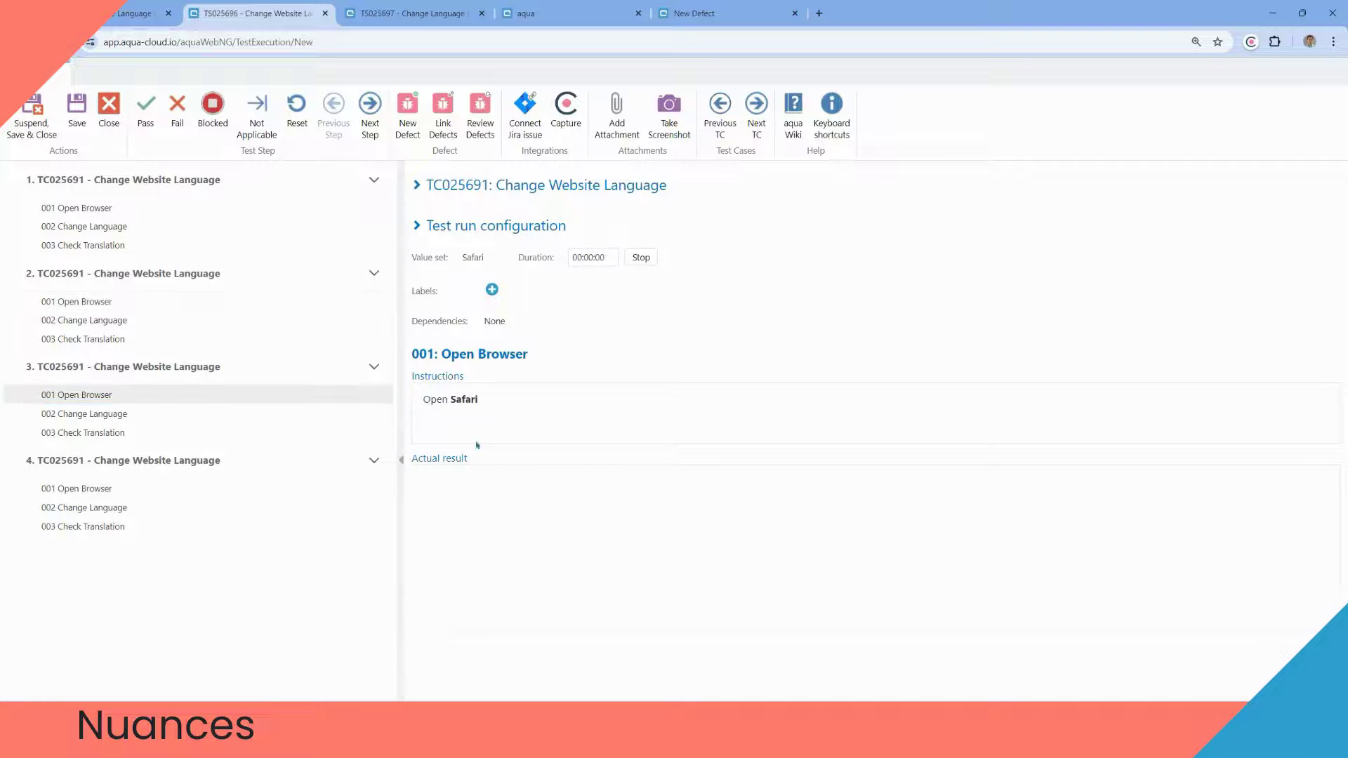
{"action": "left_click", "coordinate": [168, 485]}
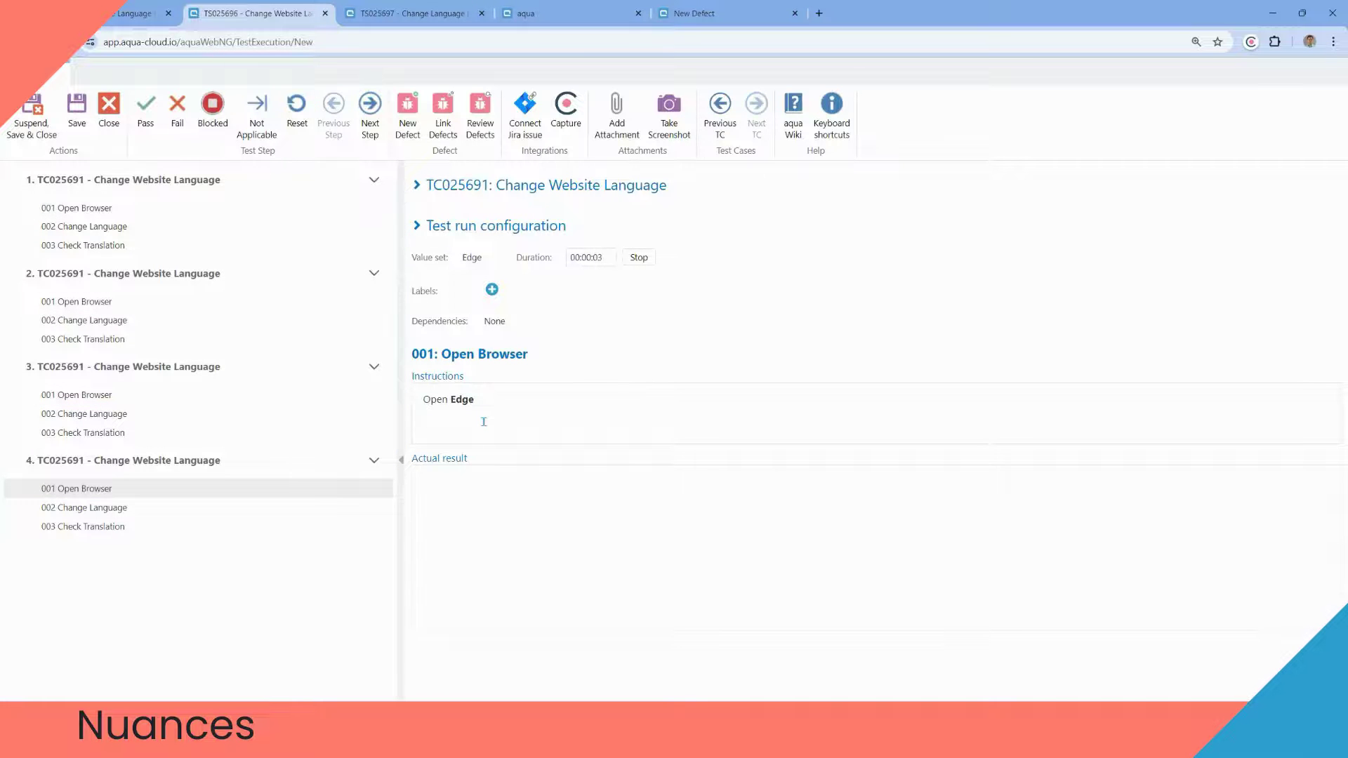